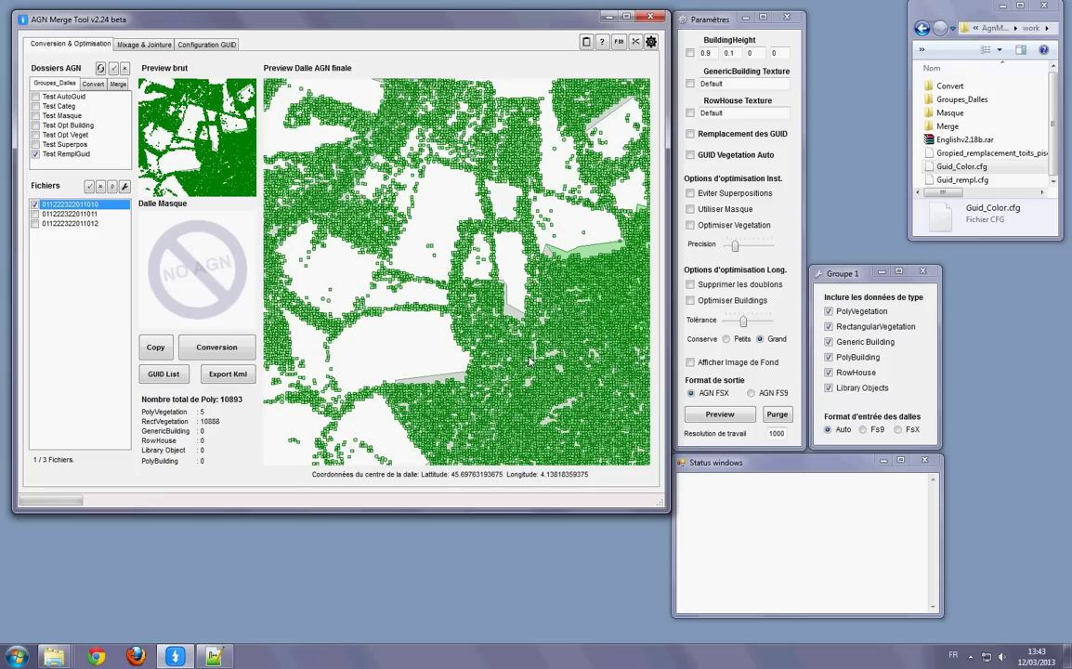
pyautogui.click(829, 312)
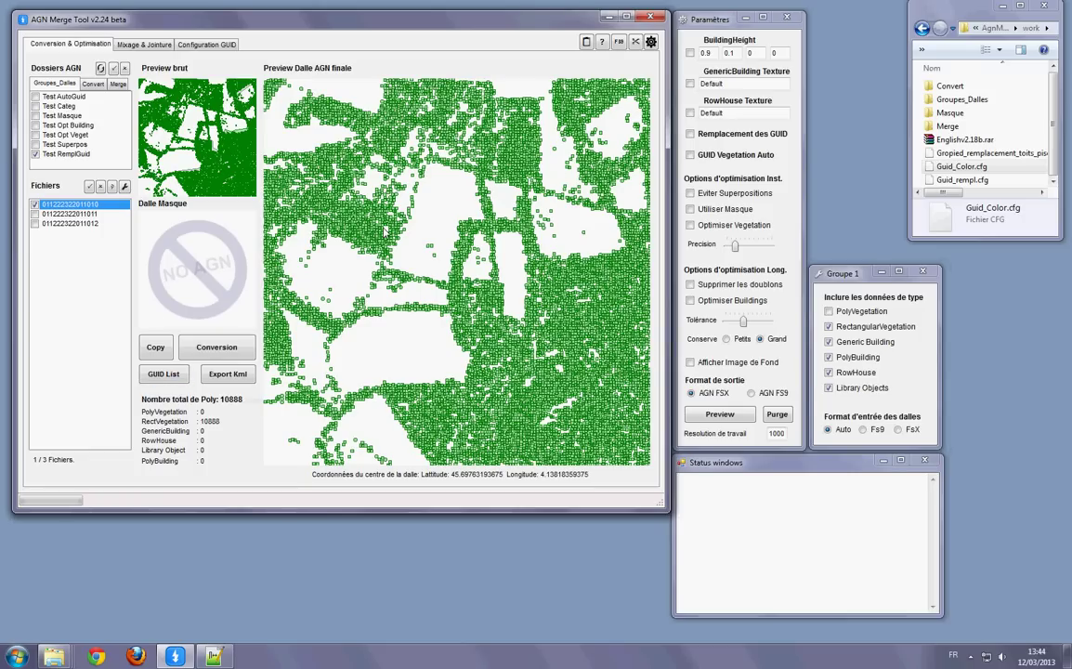
pyautogui.click(34, 204)
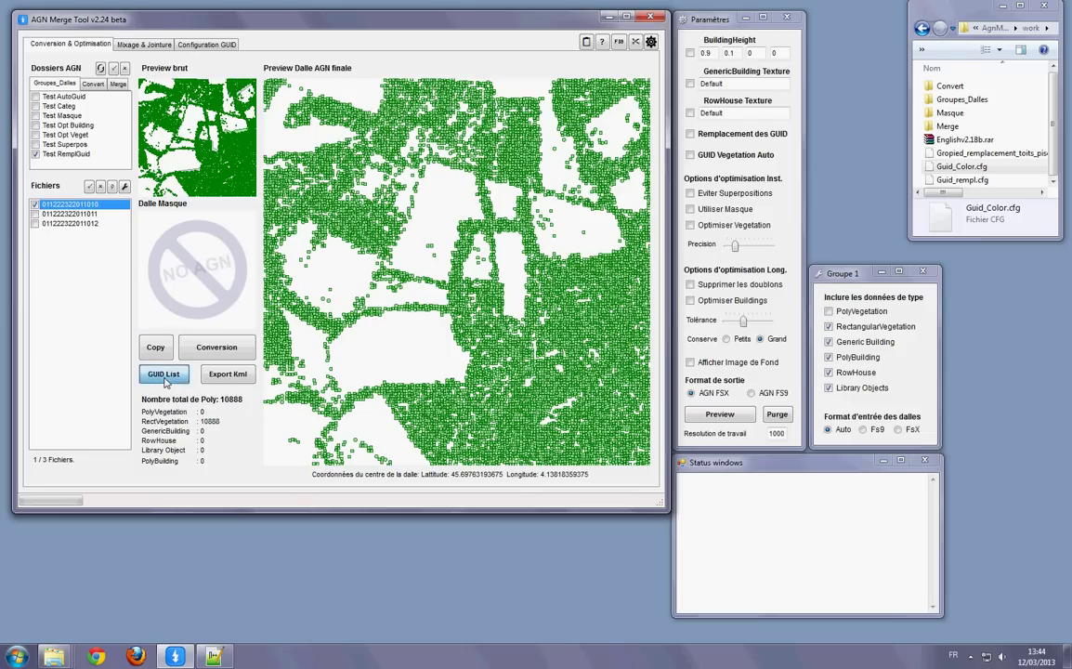
pyautogui.click(165, 377)
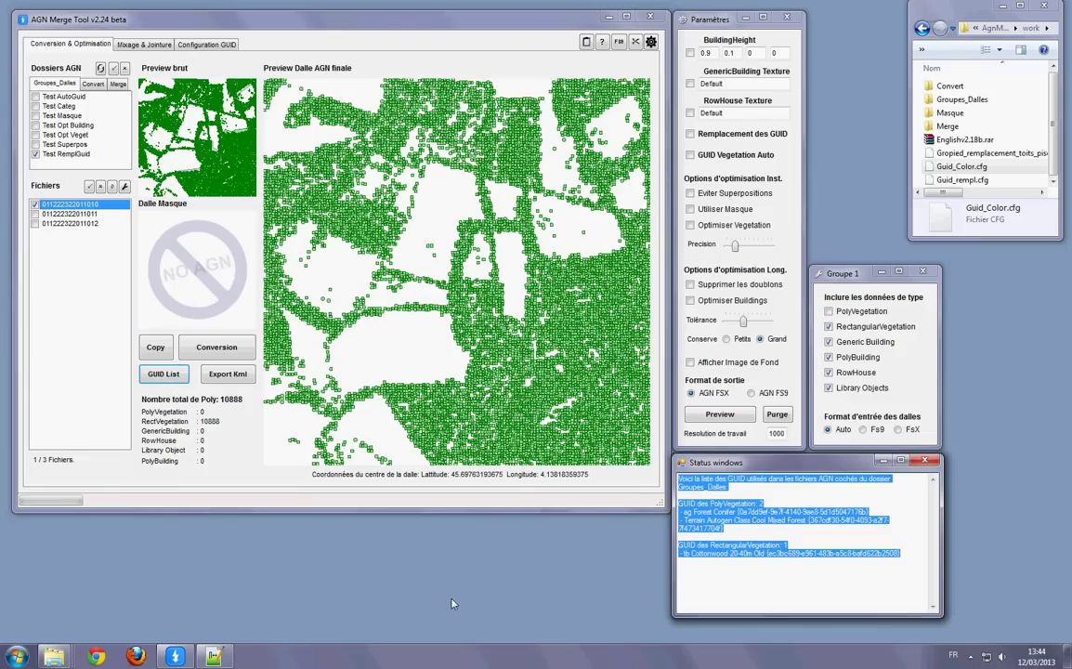
pyautogui.click(790, 599)
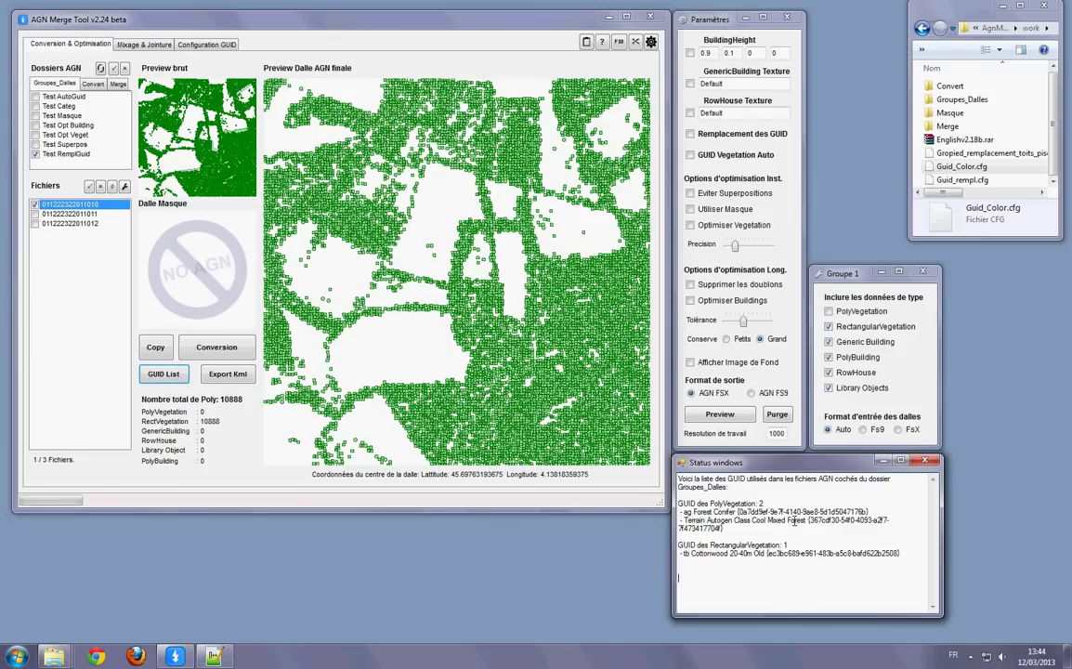
pyautogui.click(503, 167)
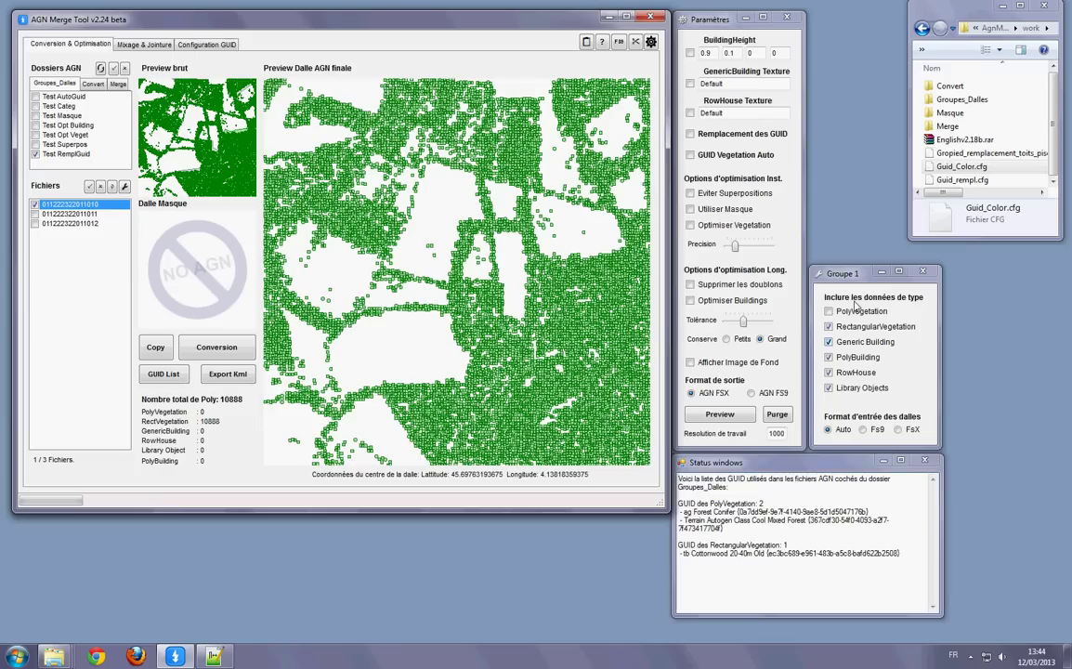
# - Compare the tile's preview with only PolyVegetation included against its preview with only RectangularVegetation included
pyautogui.click(829, 312)
pyautogui.click(829, 327)
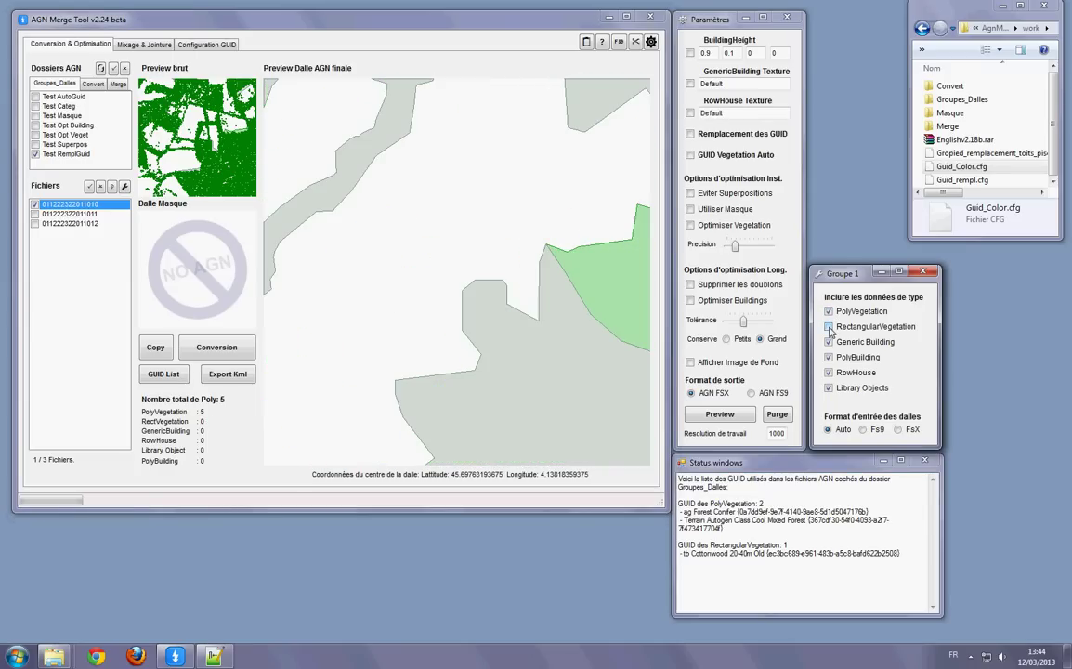
pyautogui.click(568, 283)
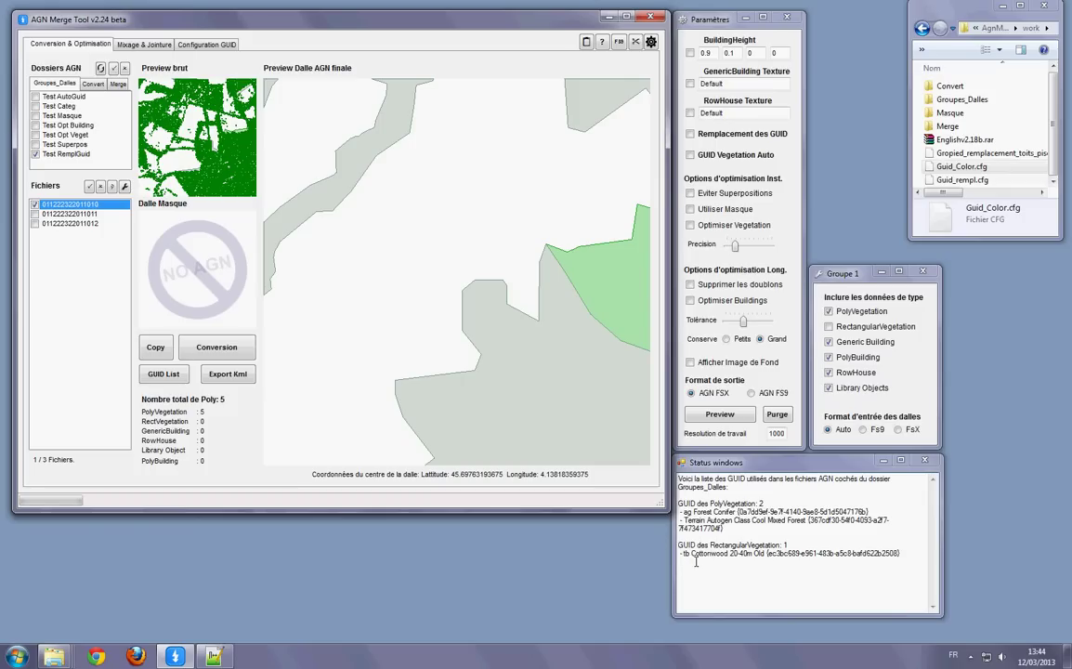
pyautogui.click(830, 327)
pyautogui.click(828, 311)
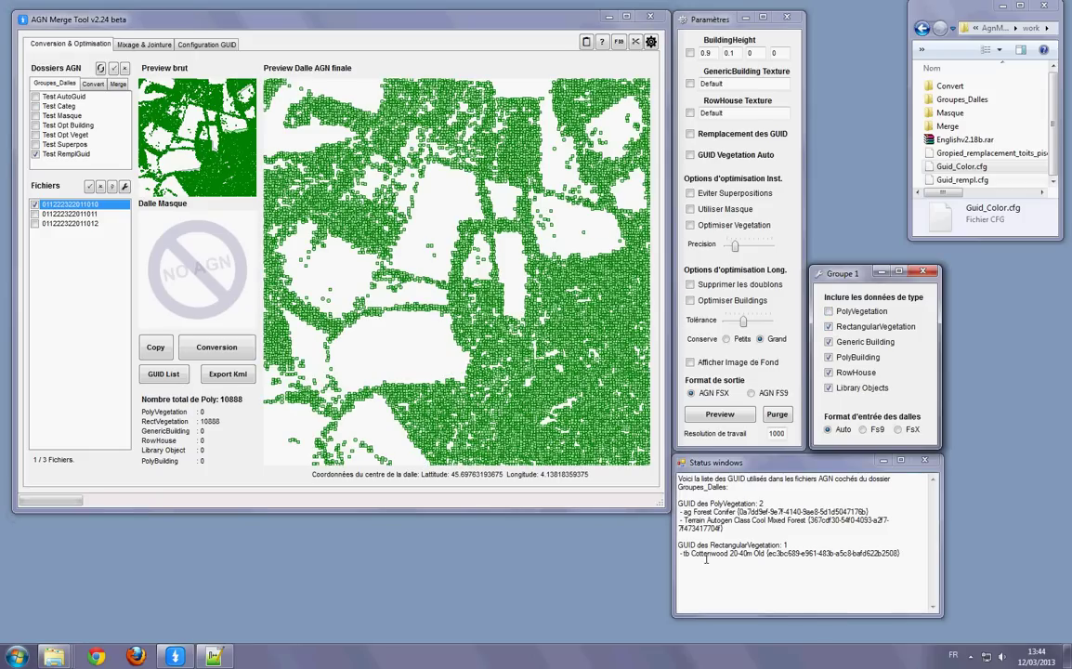
pyautogui.click(506, 264)
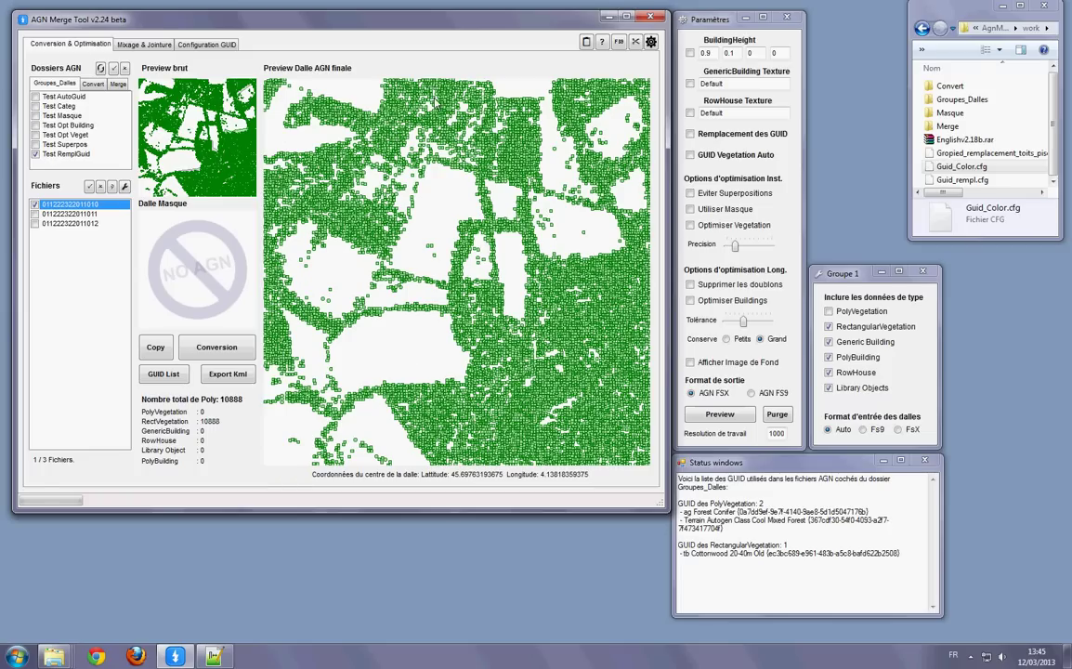
# - Set the default Rectangular Vegetation replacement GUID to Terrain Autogen Class Arid and enable its replacement
pyautogui.click(214, 47)
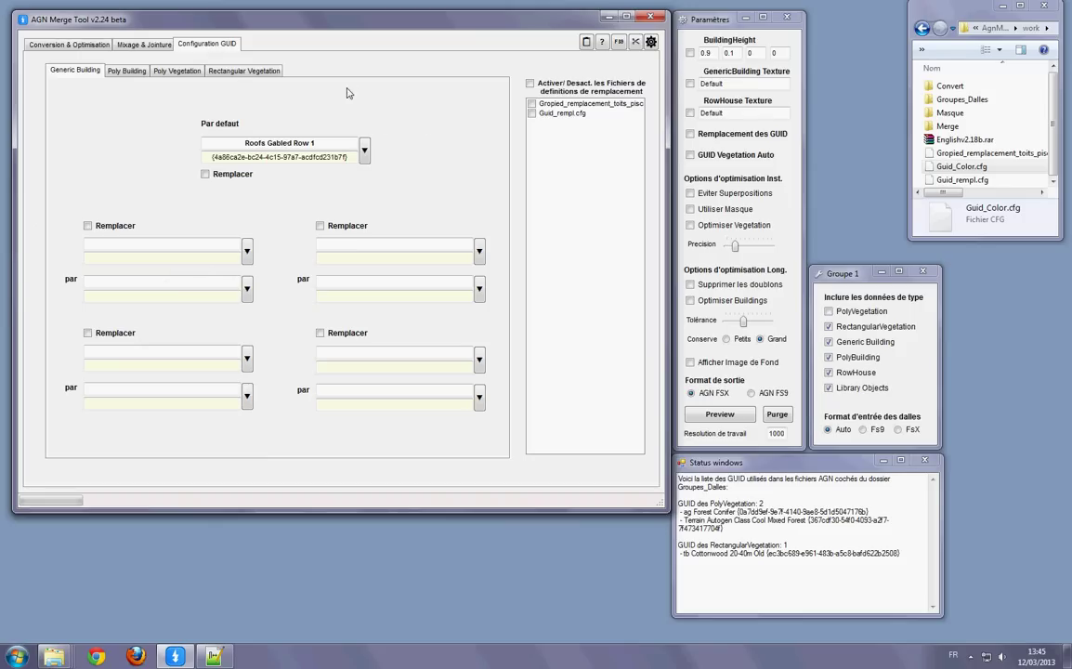
pyautogui.click(239, 74)
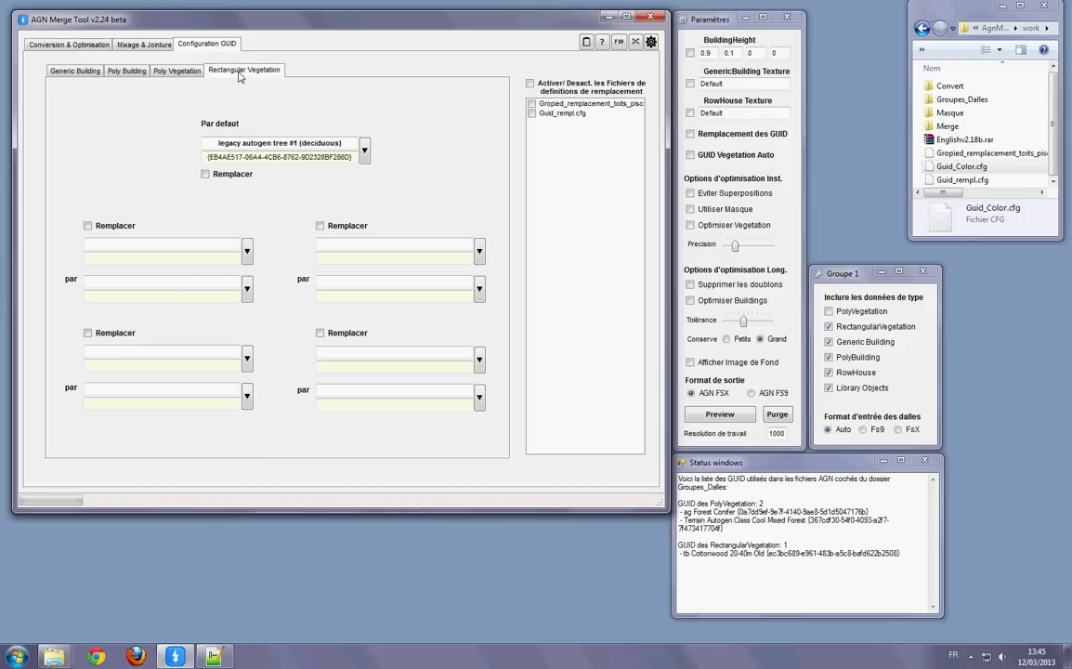
pyautogui.click(364, 151)
pyautogui.click(107, 68)
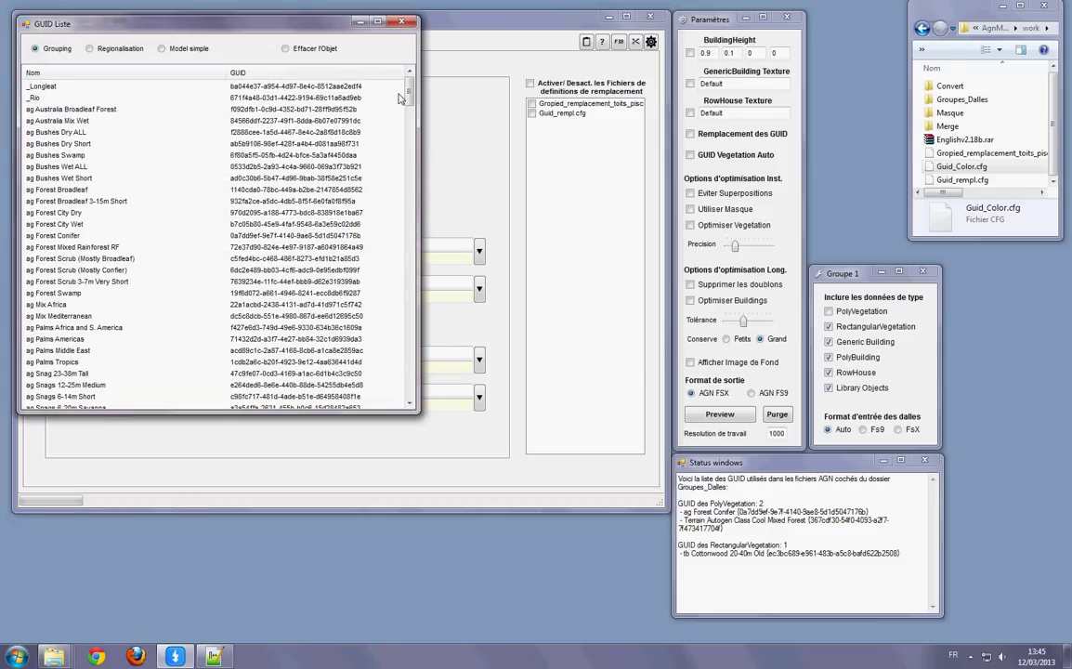
pyautogui.click(409, 226)
pyautogui.moveTo(409, 226); pyautogui.dragTo(386, 263)
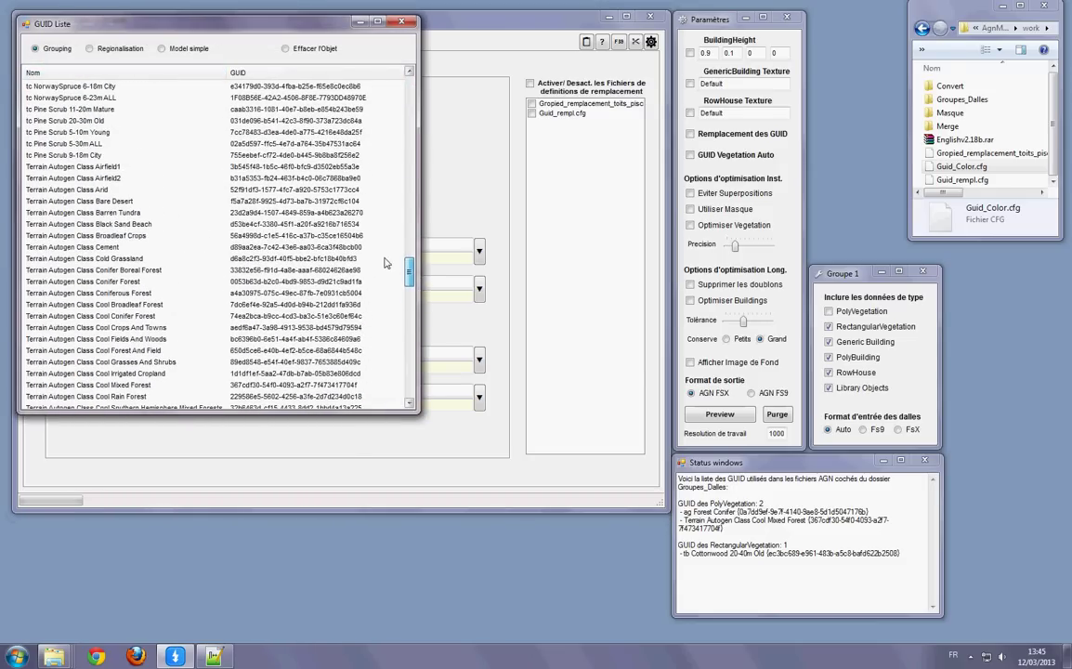
pyautogui.doubleClick(93, 172)
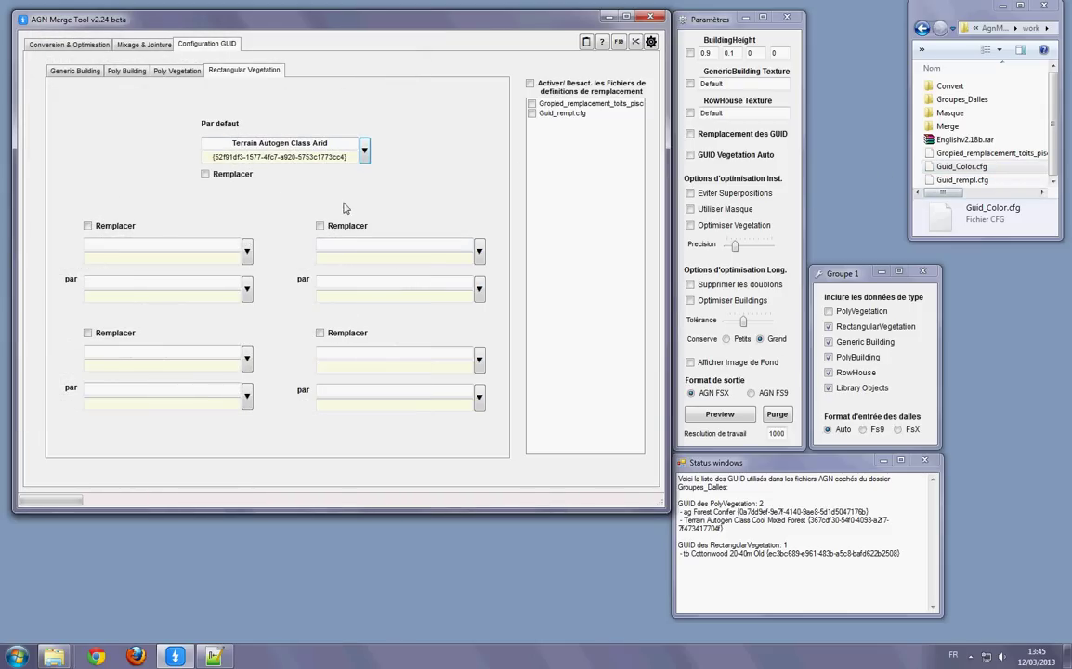
pyautogui.click(205, 175)
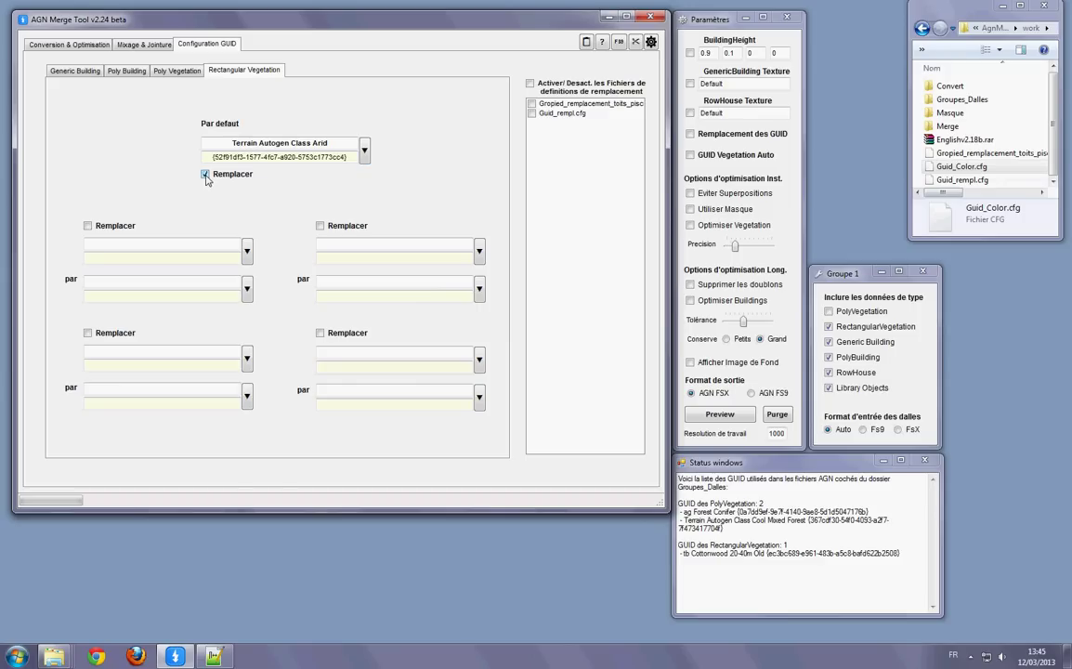
# - Preview the tile with GUID replacement turned on and recheck the Rectangular Vegetation replacement settings
pyautogui.click(53, 46)
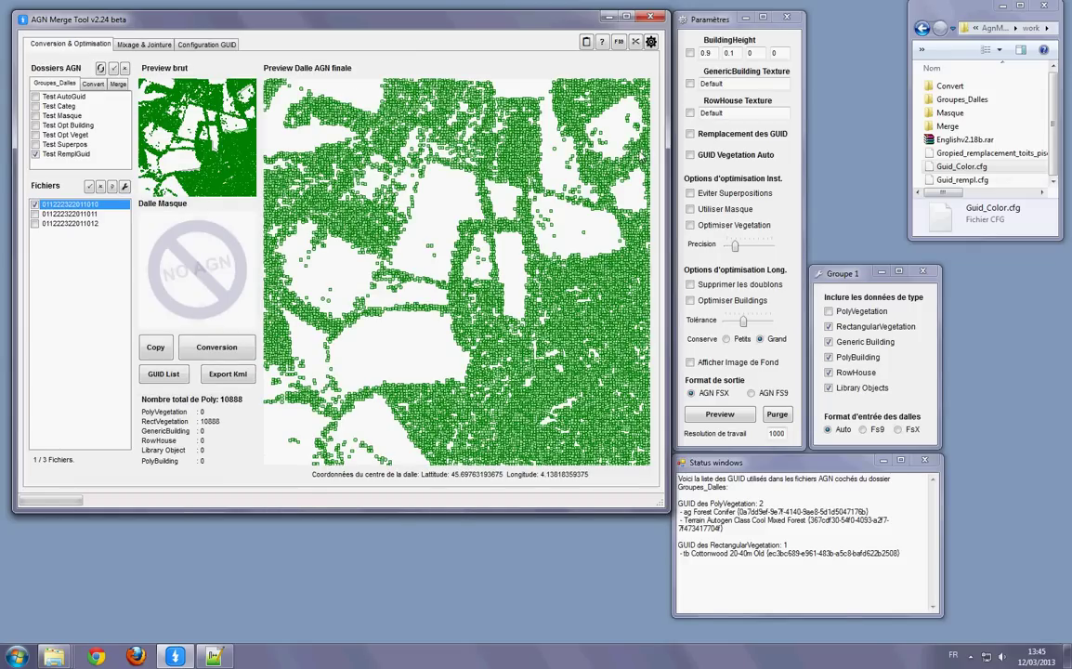
pyautogui.click(690, 135)
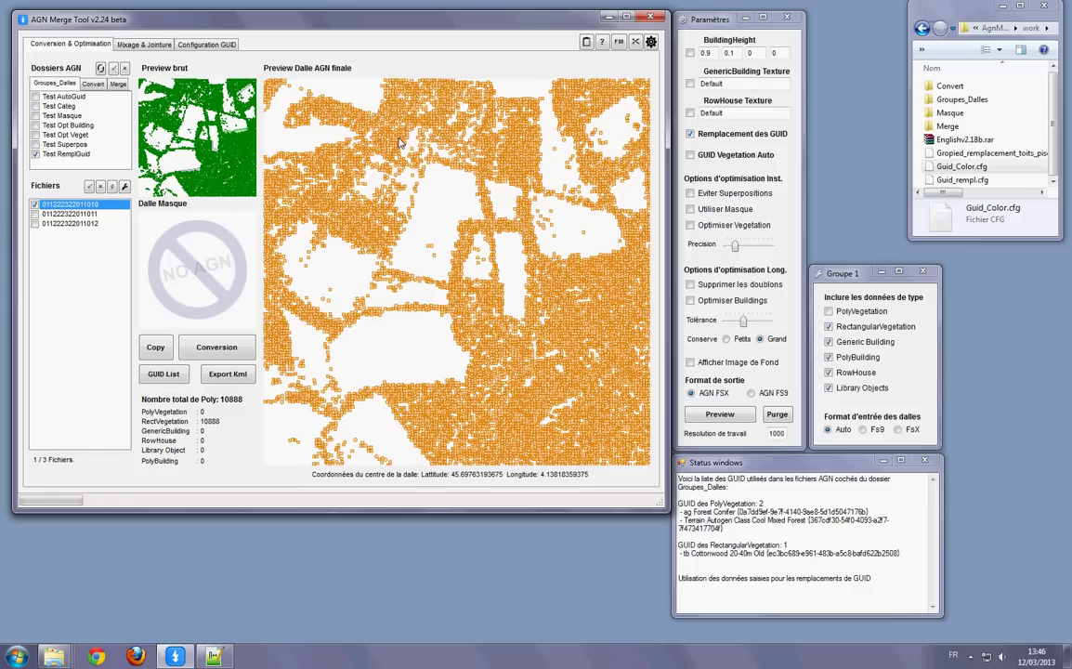
pyautogui.click(206, 44)
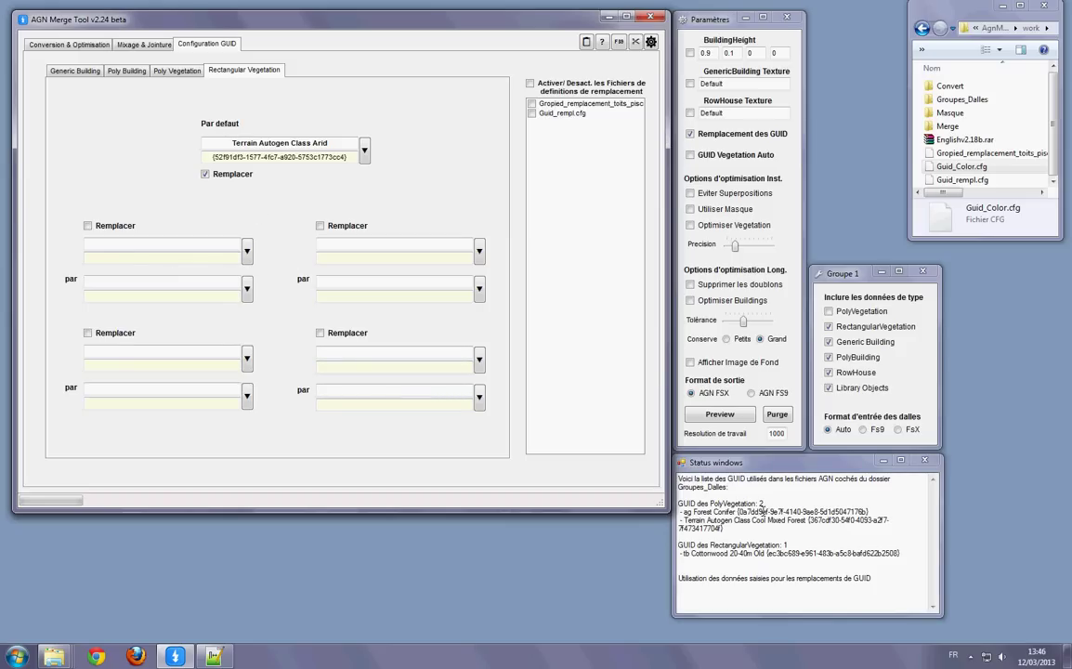
pyautogui.click(72, 45)
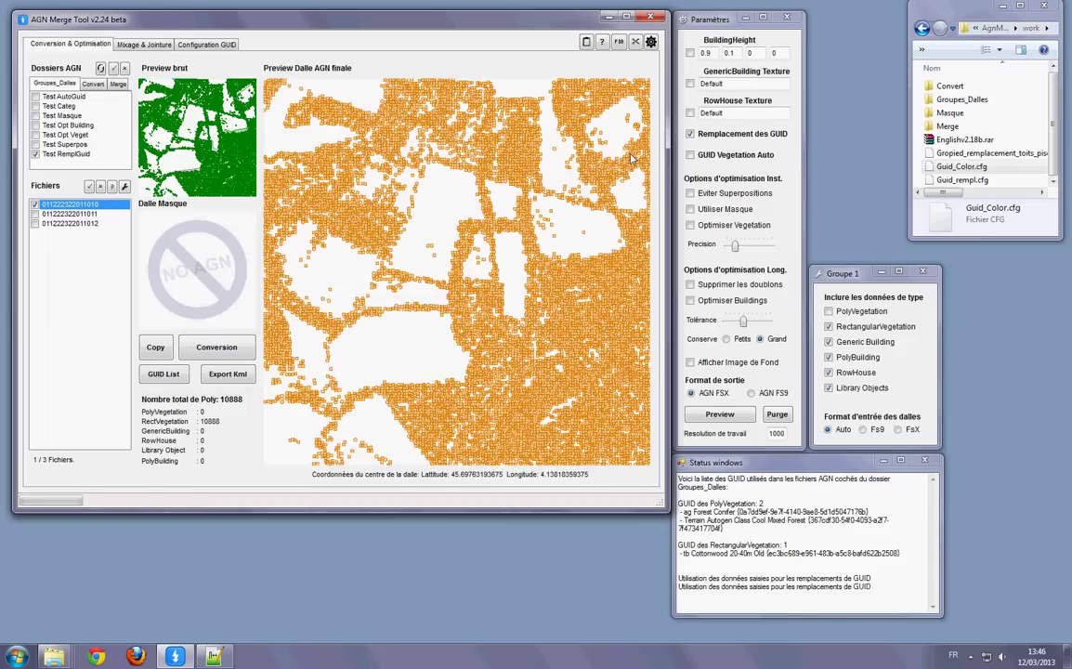
# - Turn off GUID replacement and include PolyVegetation instead of RectangularVegetation in the tile preview
pyautogui.click(708, 140)
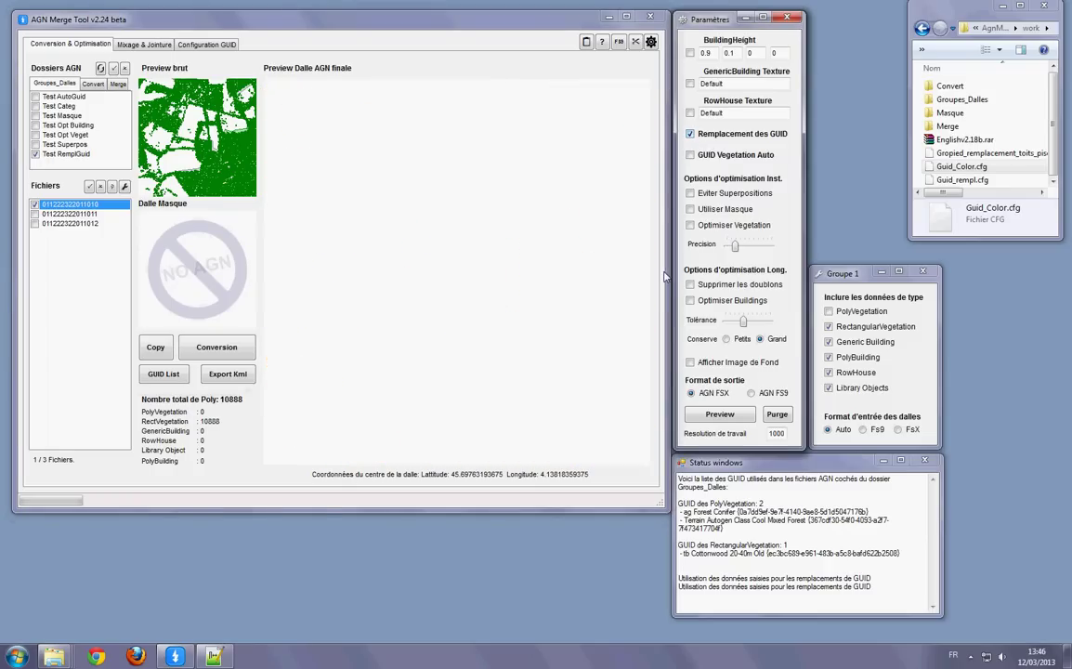
pyautogui.click(830, 328)
pyautogui.click(830, 326)
pyautogui.click(829, 311)
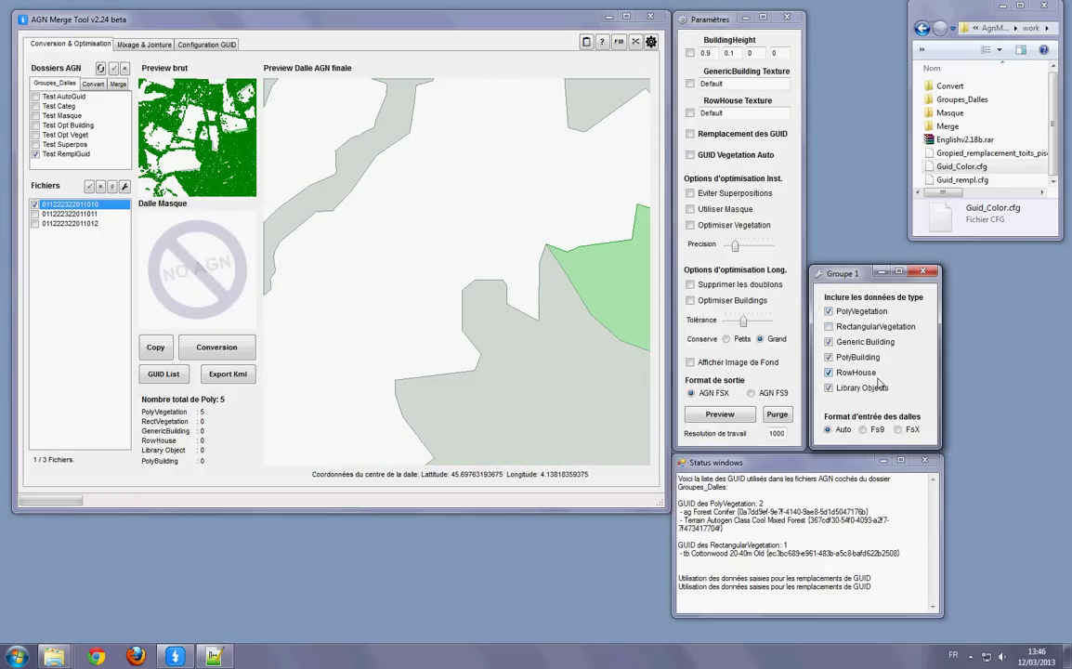
pyautogui.click(507, 347)
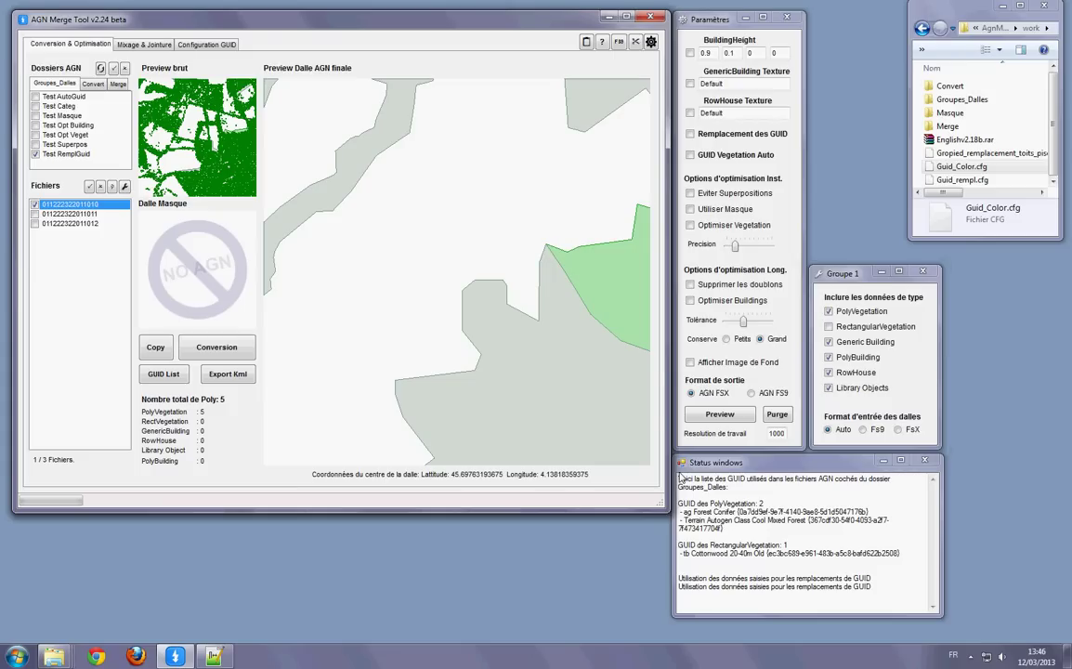
# - Copy the ag Forest Conifer GUID from the listed GUIDs into the first Poly Vegetation entry as the GUID to replace
pyautogui.moveTo(737, 511); pyautogui.dragTo(875, 516)
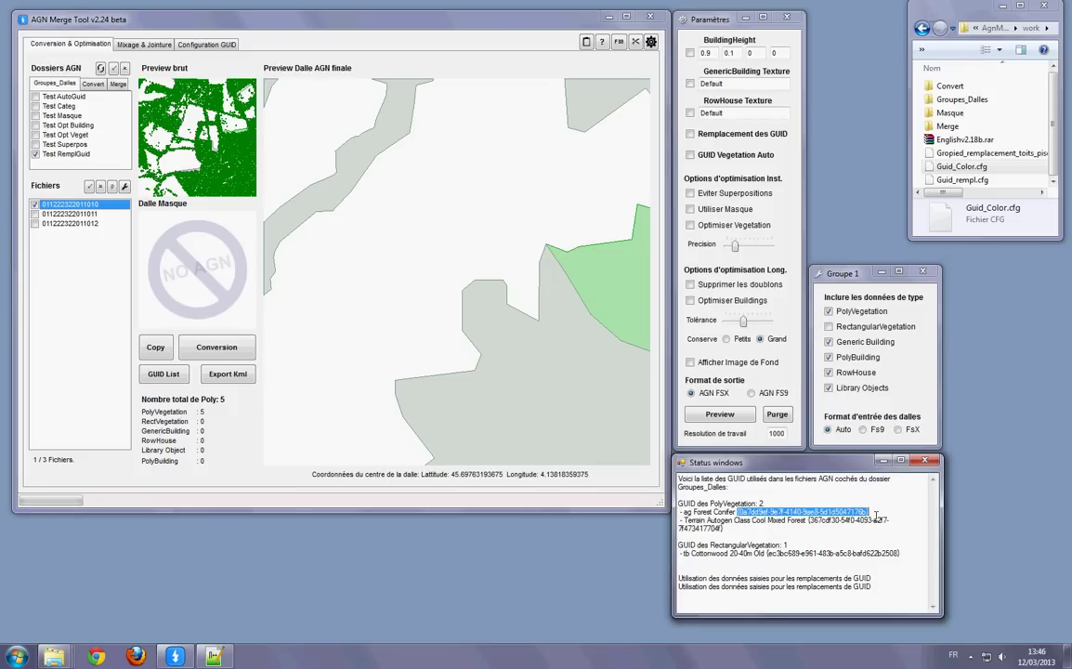
pyautogui.rightClick(821, 512)
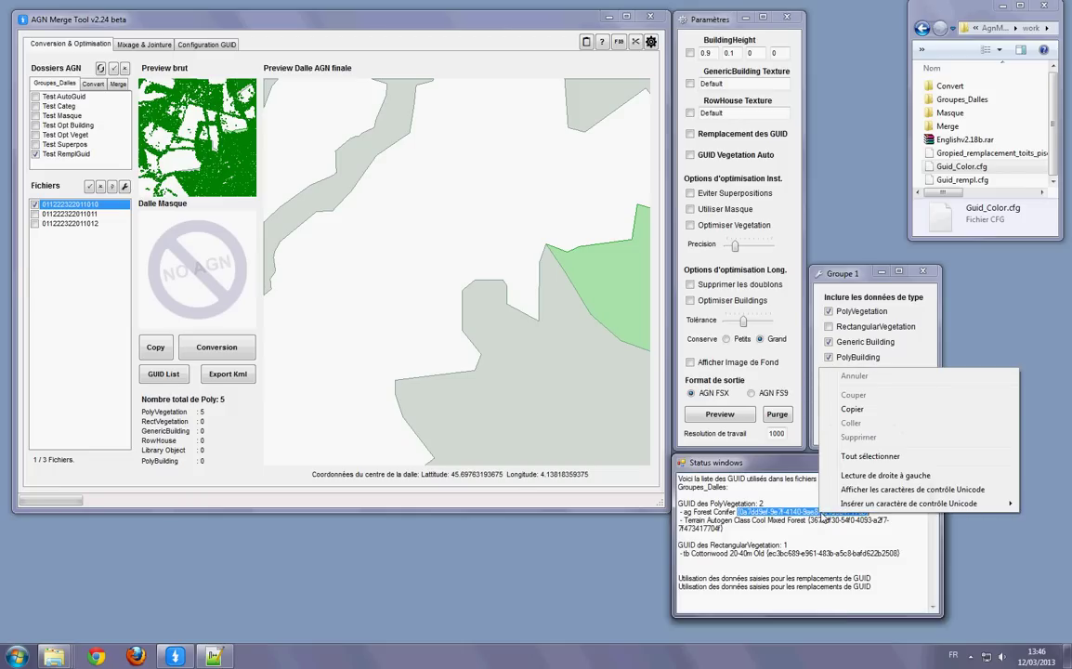
pyautogui.click(852, 408)
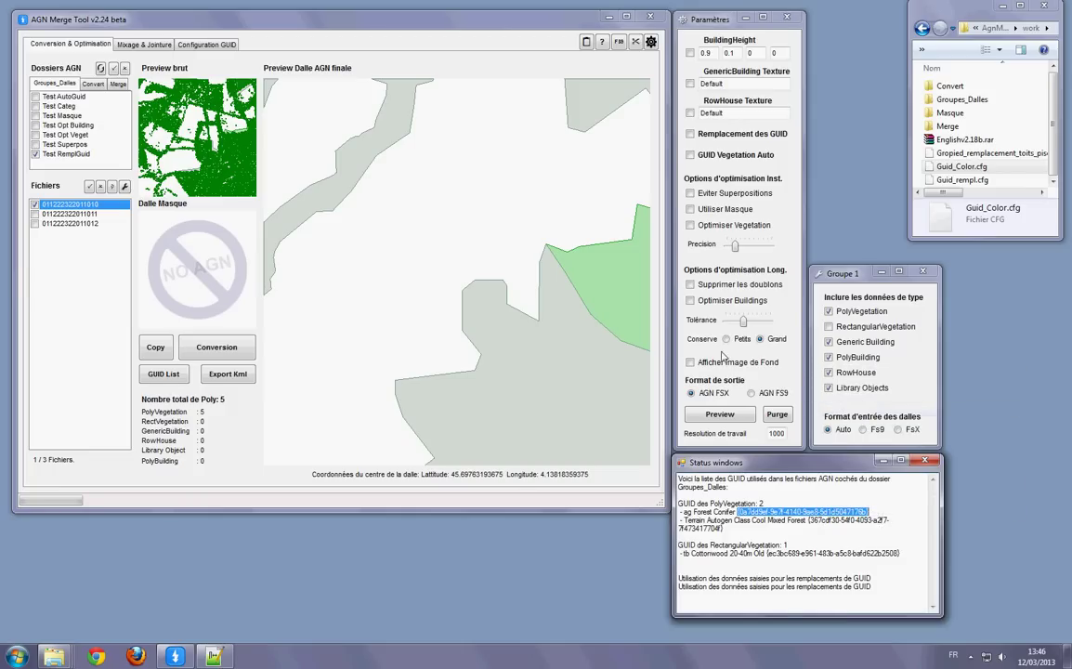
pyautogui.click(190, 24)
pyautogui.click(213, 46)
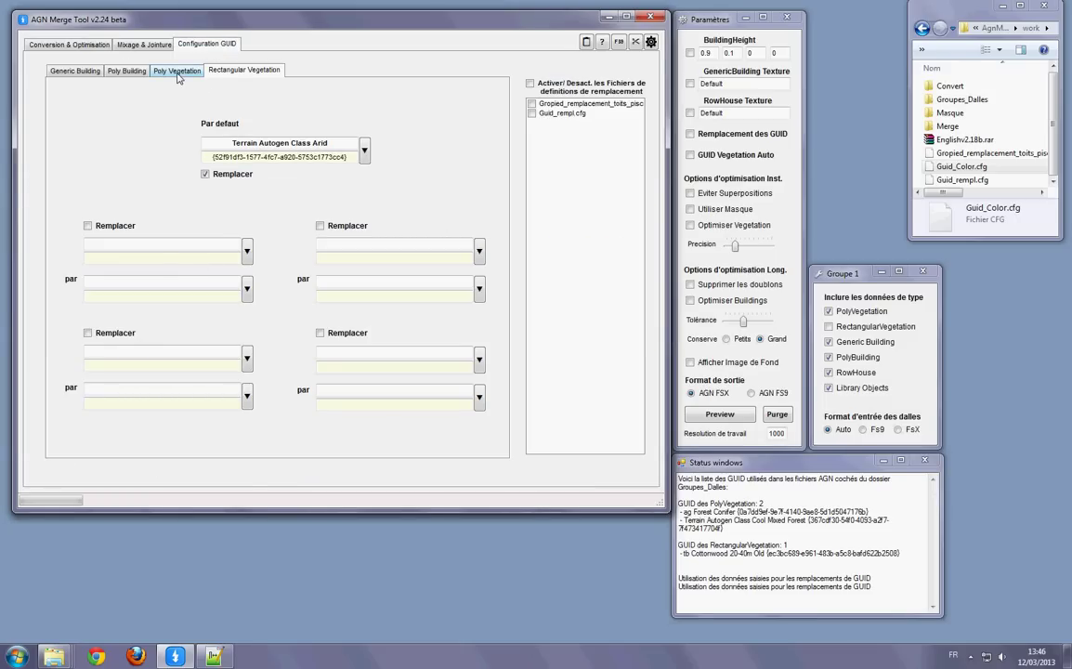
pyautogui.click(179, 73)
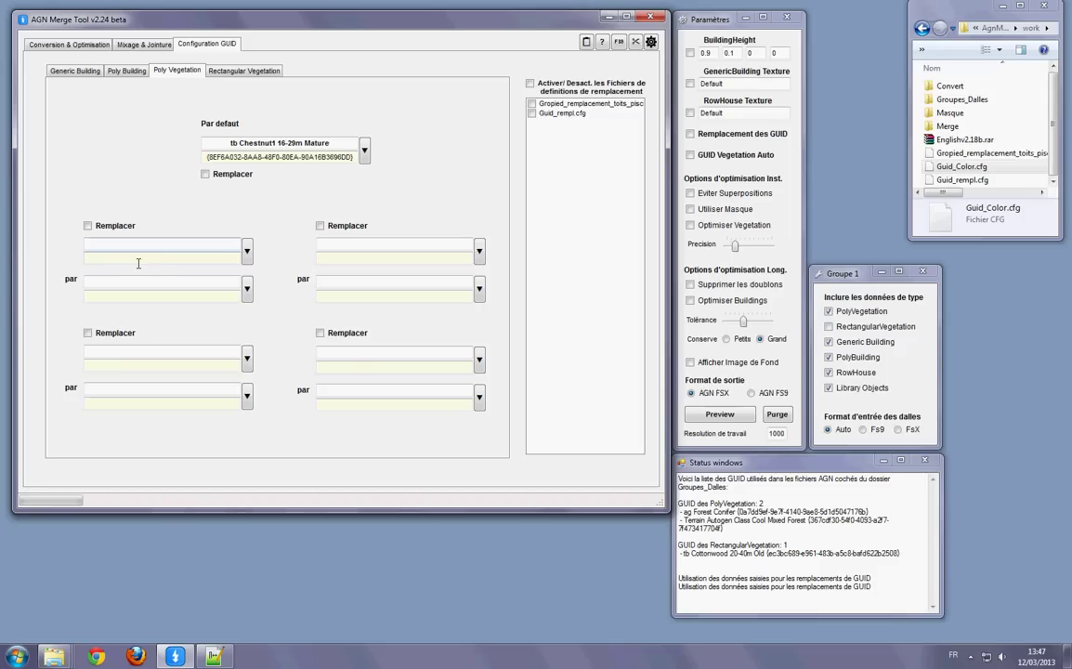
pyautogui.rightClick(172, 262)
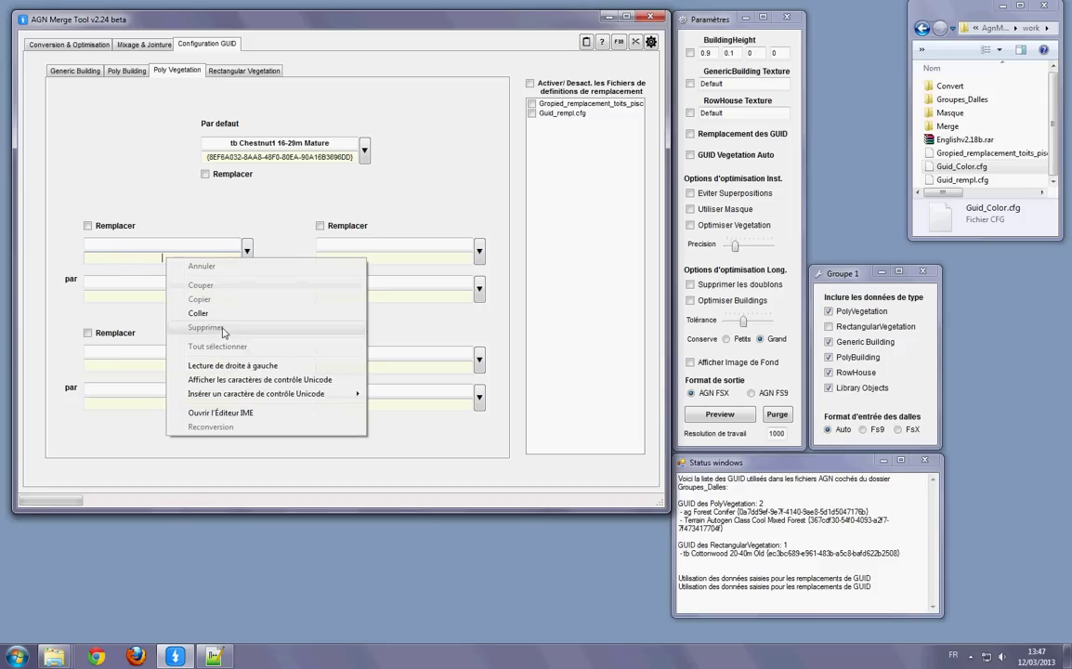
pyautogui.click(197, 312)
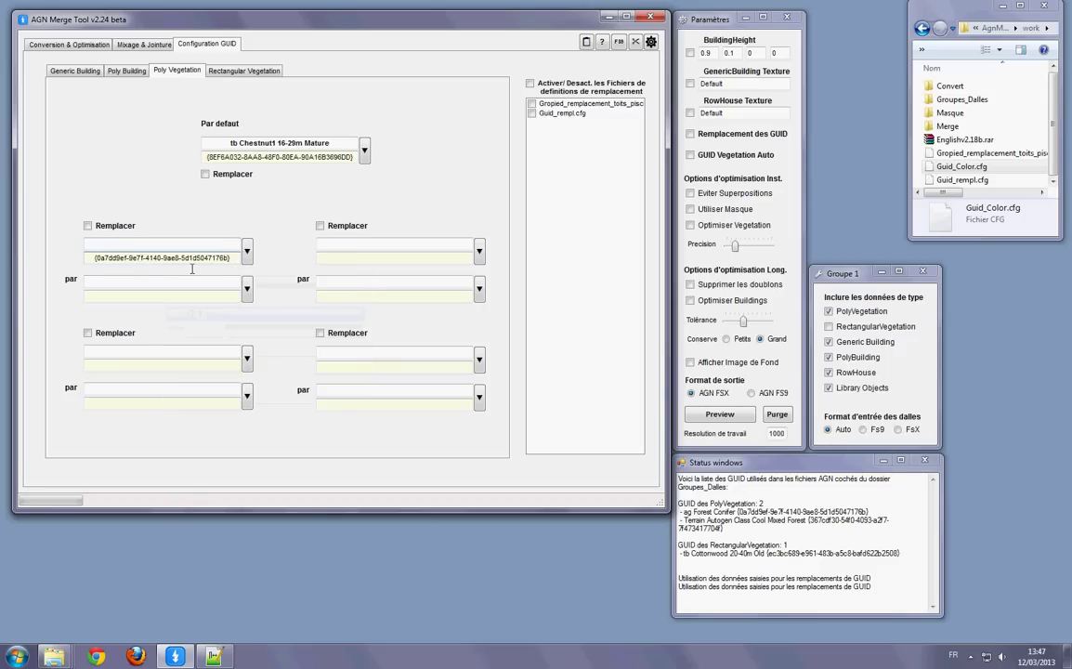
# - Choose Terrain Autogen Class Small City Suburban Grid Wet as the first Poly Vegetation entry's substitute and enable that replacement
pyautogui.click(247, 289)
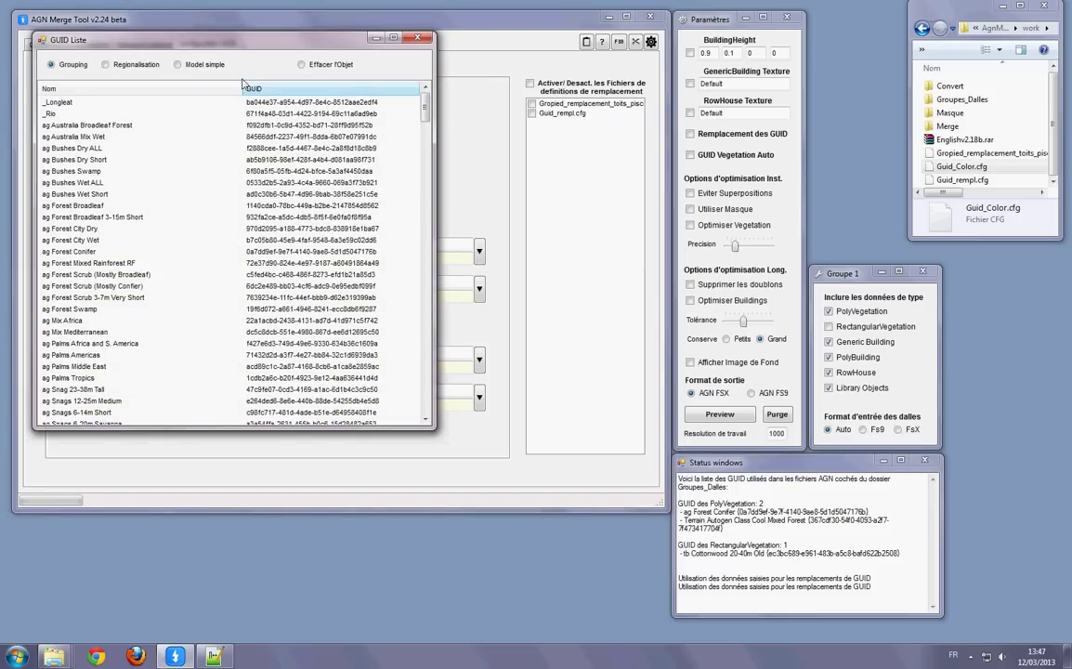
pyautogui.moveTo(426, 116); pyautogui.dragTo(445, 401)
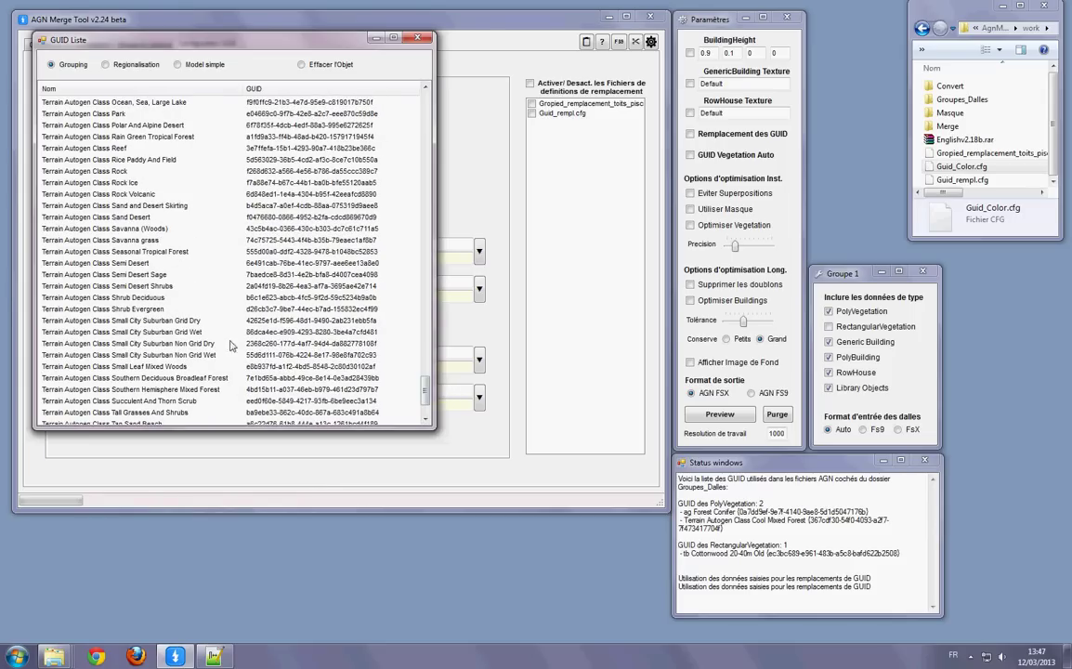
pyautogui.click(149, 334)
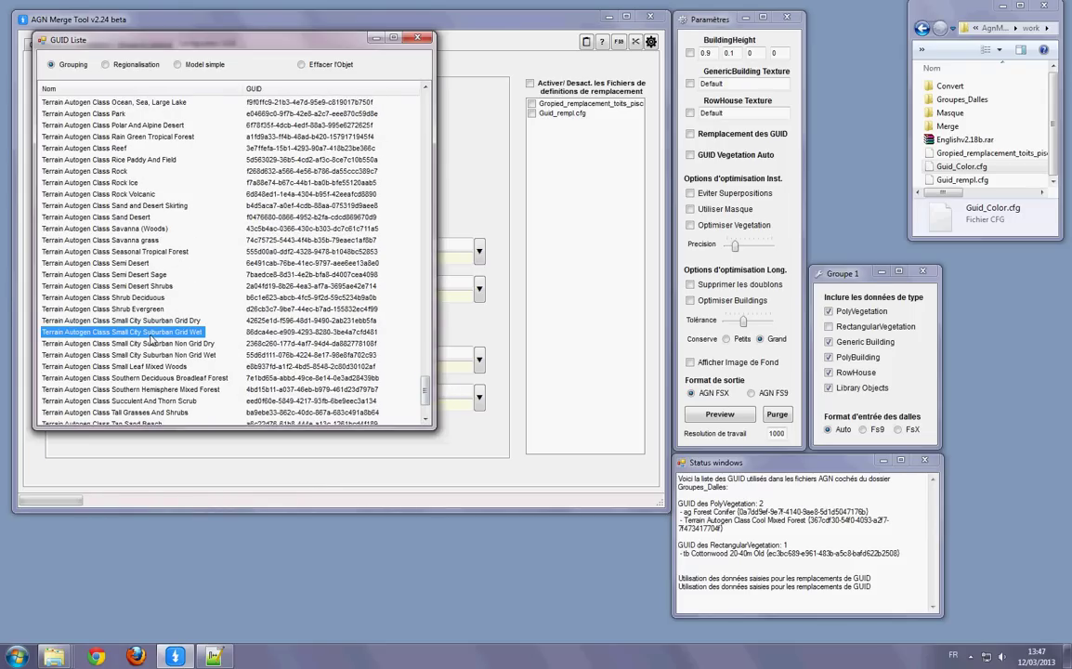
pyautogui.doubleClick(149, 332)
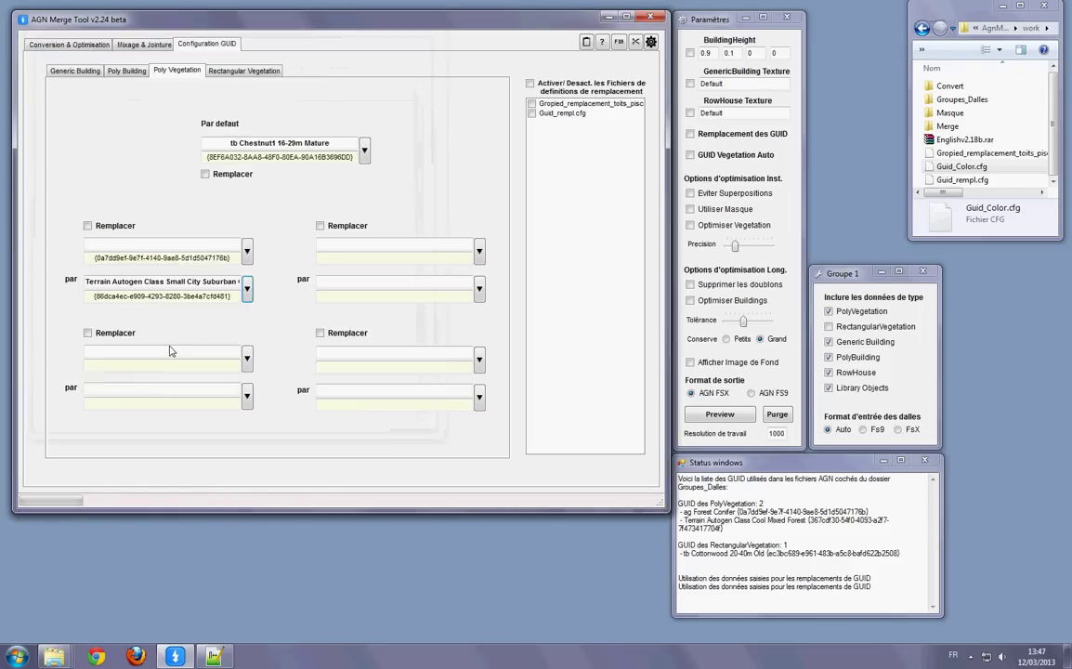
pyautogui.click(88, 227)
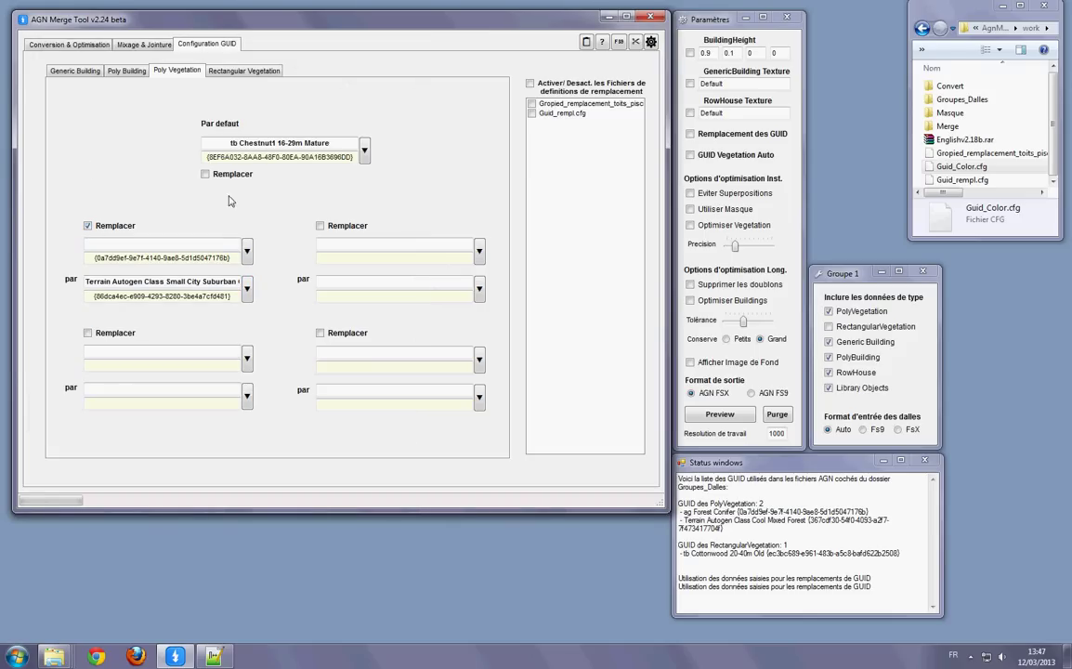
# - Preview the PolyVegetation polygons with GUID replacement turned on and recheck the Poly Vegetation replacement settings
pyautogui.click(79, 44)
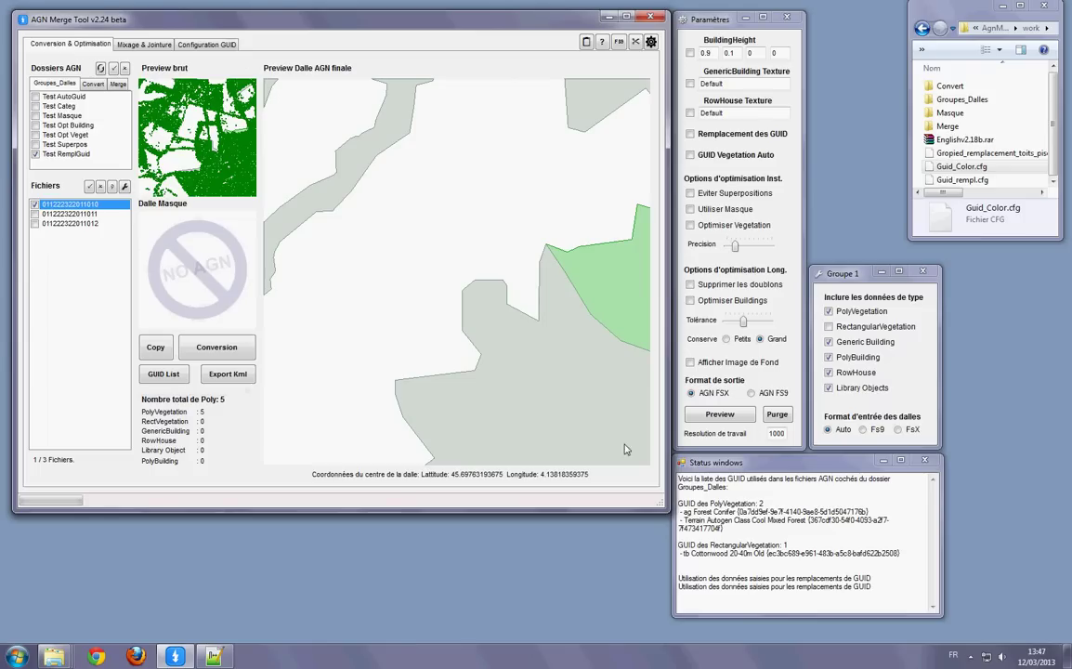
pyautogui.click(690, 134)
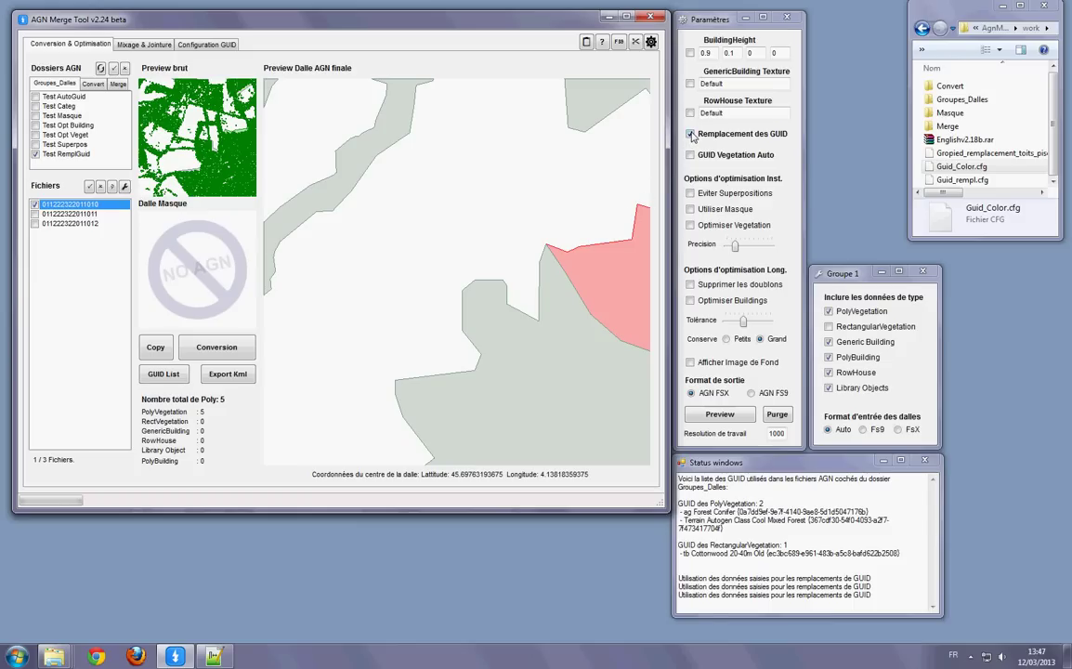
pyautogui.click(212, 46)
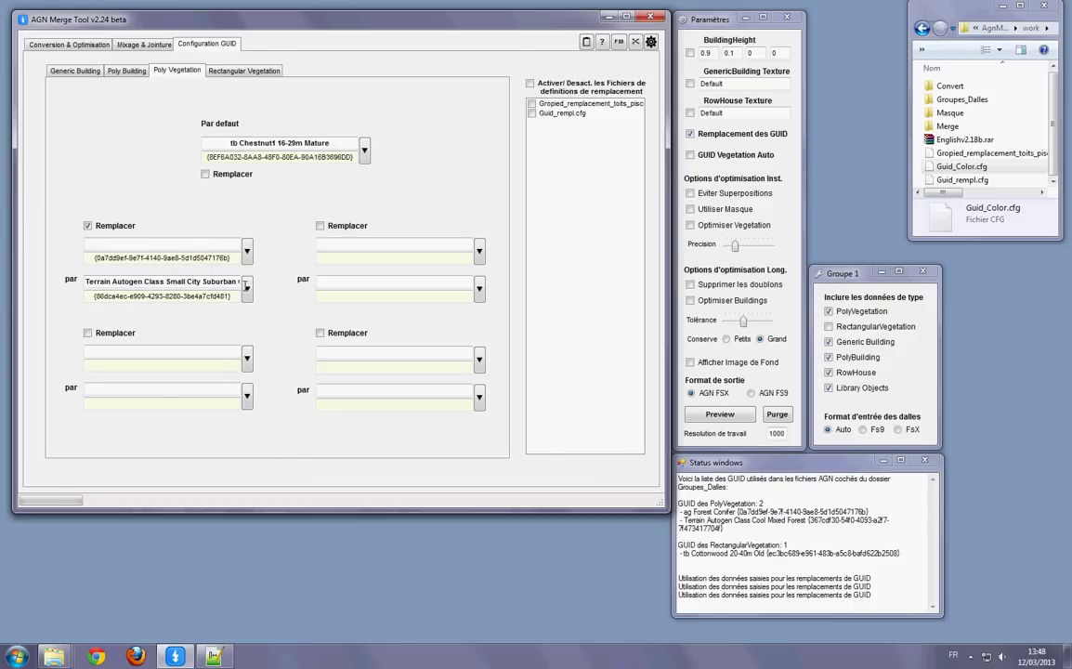
pyautogui.click(80, 49)
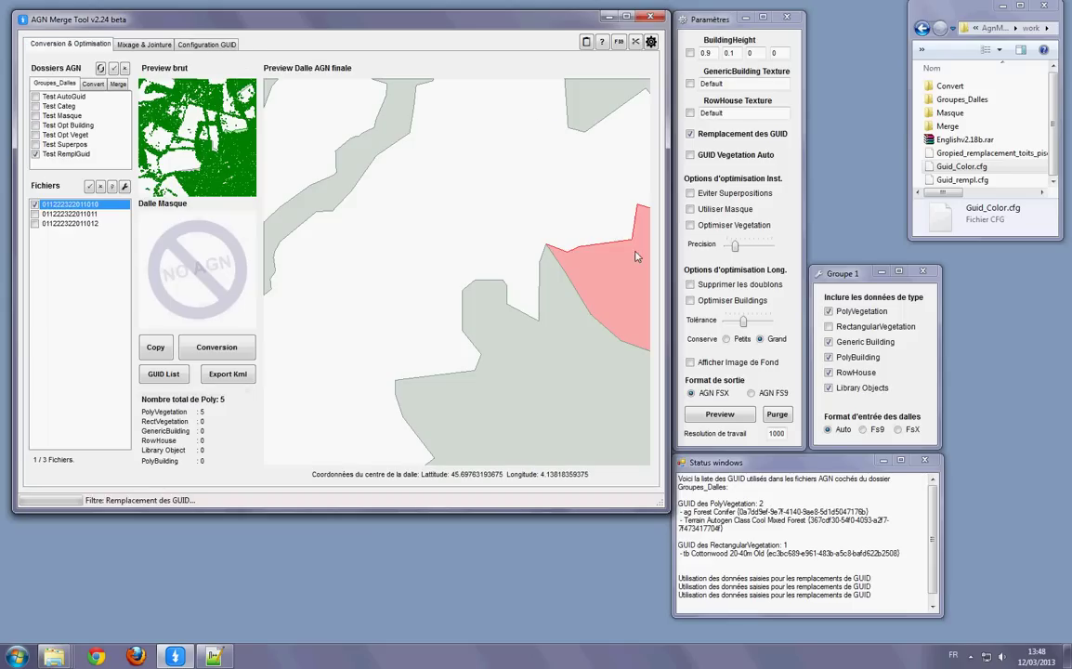
# - Turn off GUID replacement and include RectangularVegetation in the tile preview again
pyautogui.click(691, 134)
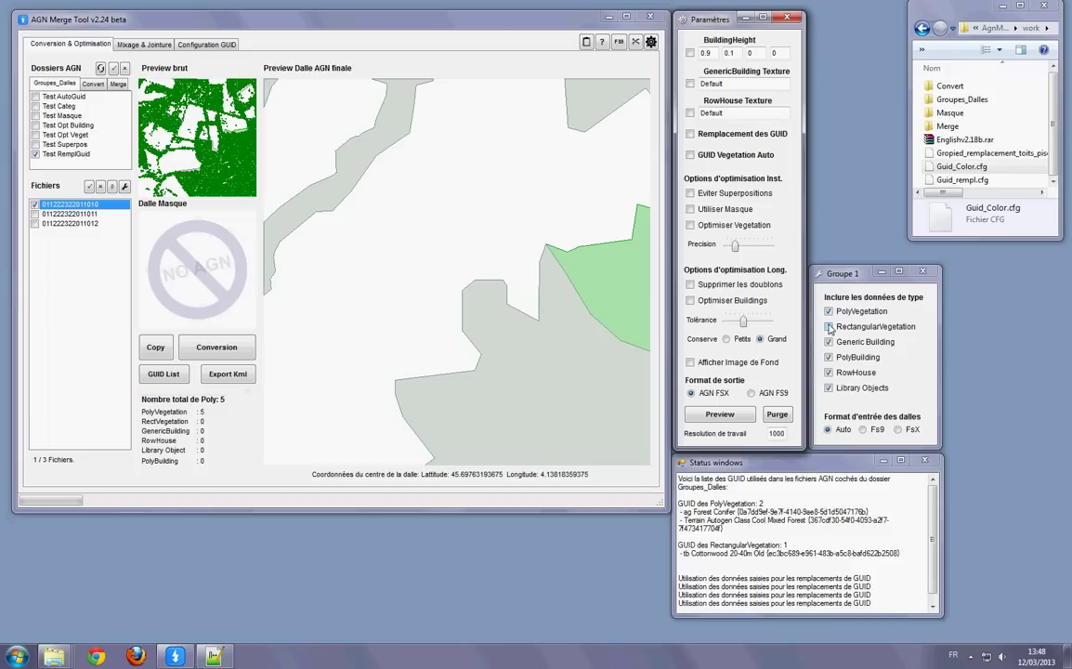
pyautogui.click(828, 331)
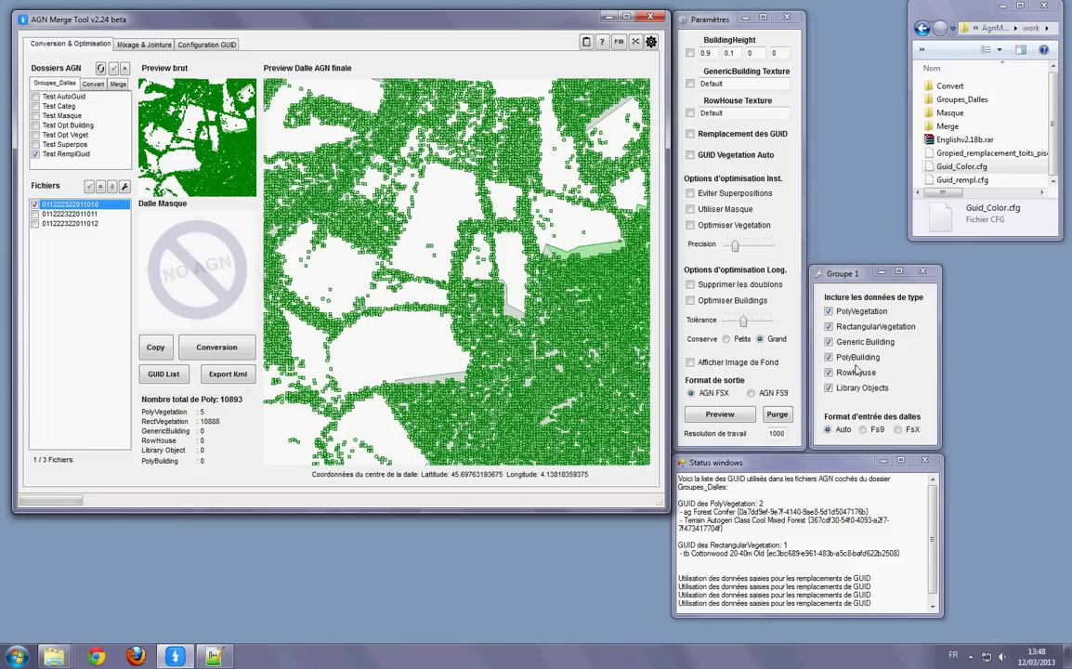